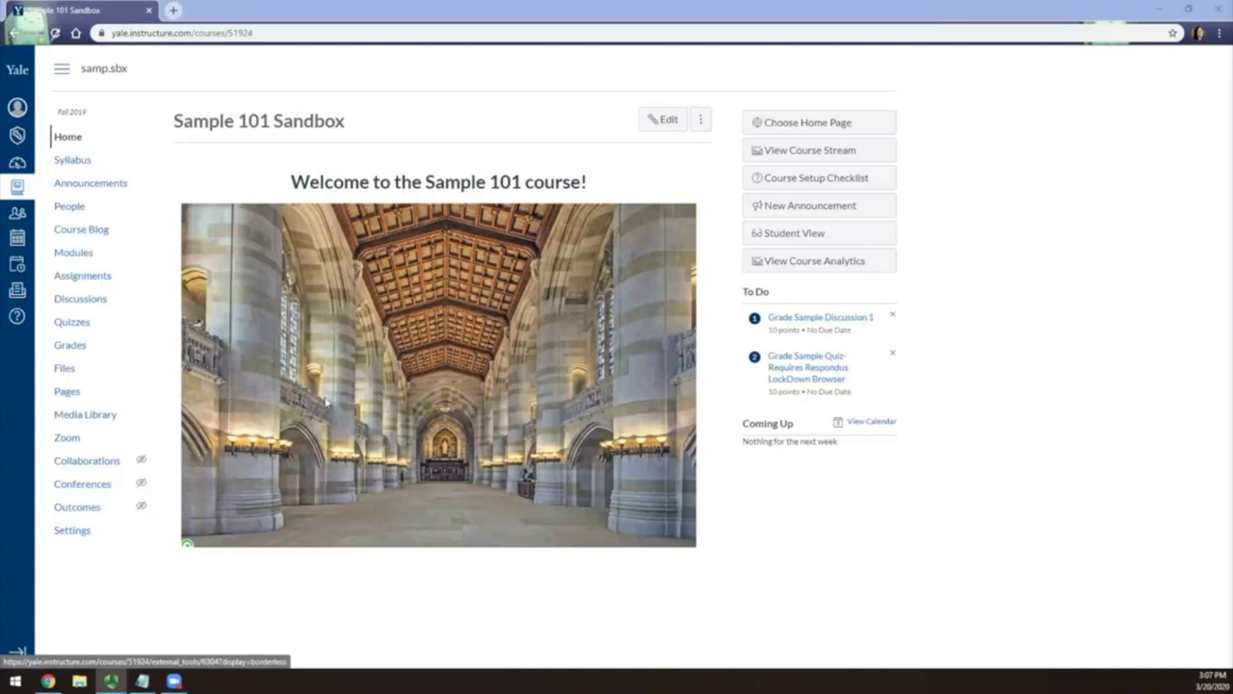
Open the Sample 101 Sandbox Course Blog from Canvas in a new tab
{"action": "left_click", "coordinate": [91, 229]}
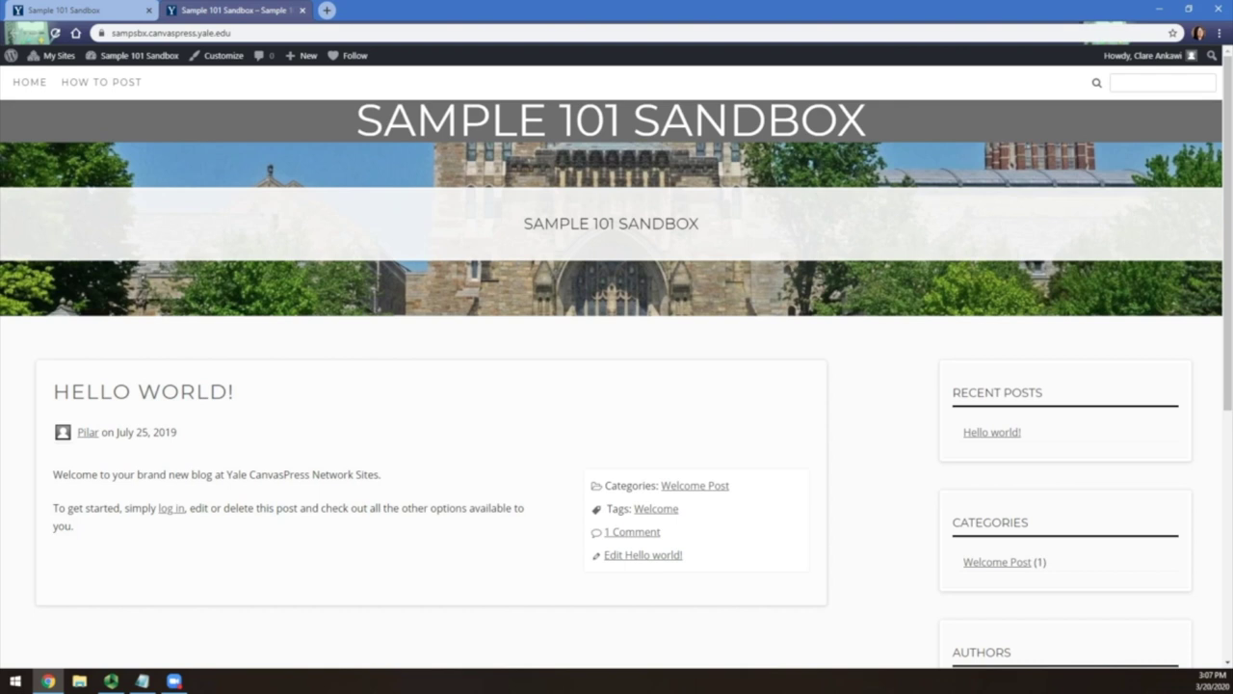
Wait for the CanvasPress blog front page with the Hello World! post to load
{"action": "key", "text": "F10"}
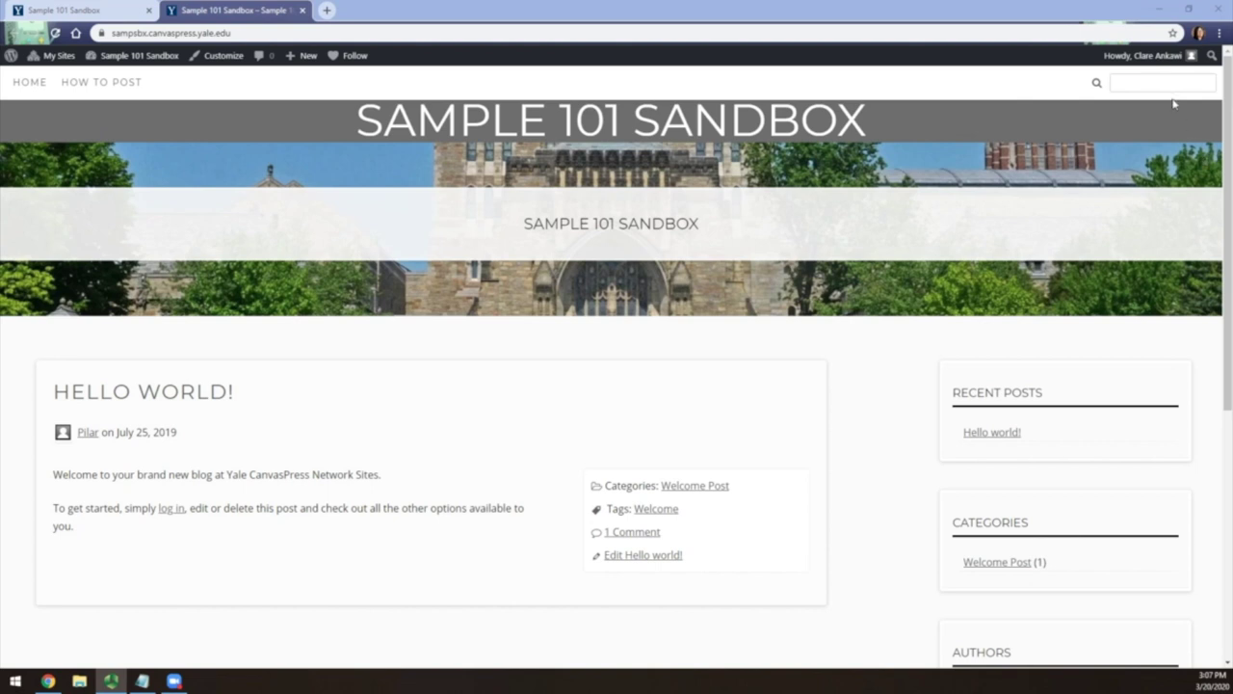
Set Display Name Publicly As to the user's full first and last name and update the profile
{"action": "mouse_move", "coordinate": [1140, 64]}
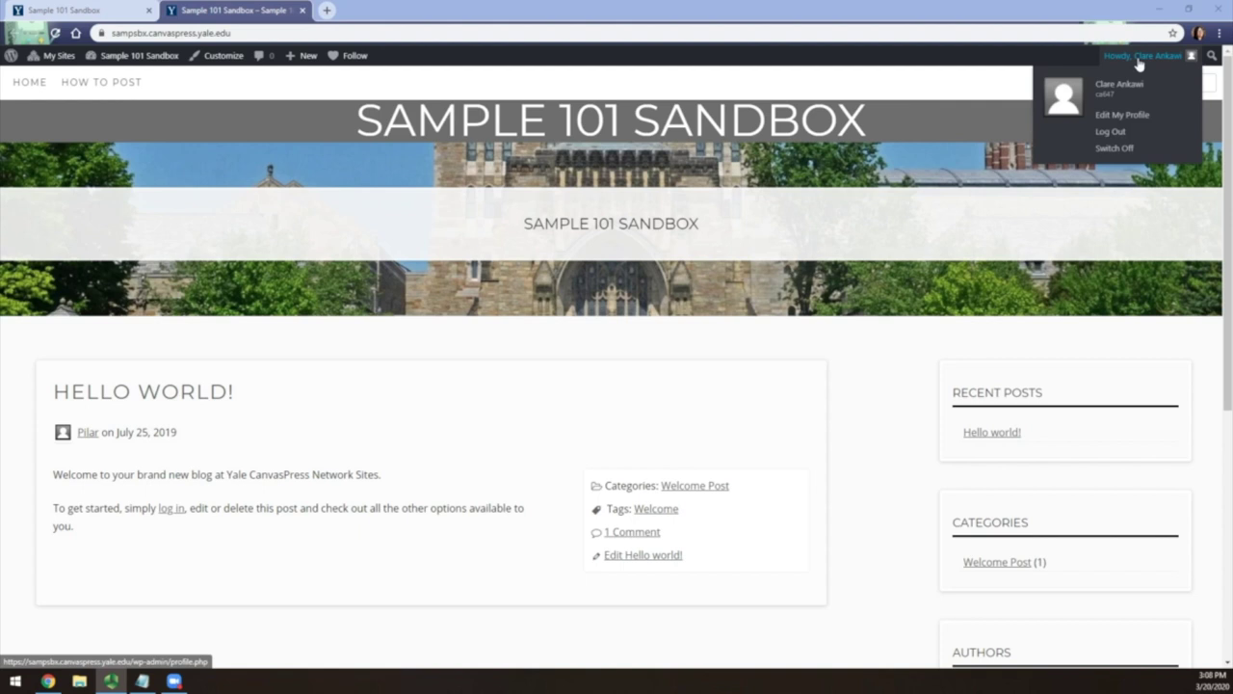
{"action": "left_click", "coordinate": [1119, 116]}
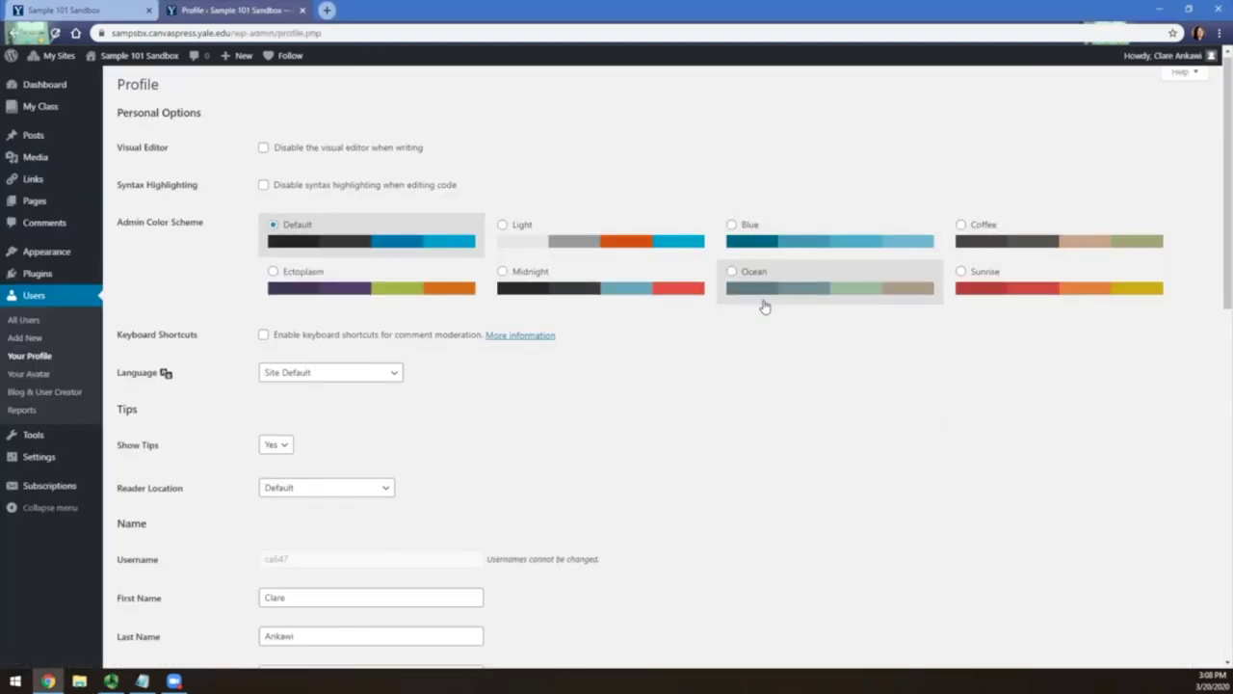
{"action": "scroll", "coordinate": [764, 306], "scroll_direction": "down", "scroll_amount": 3}
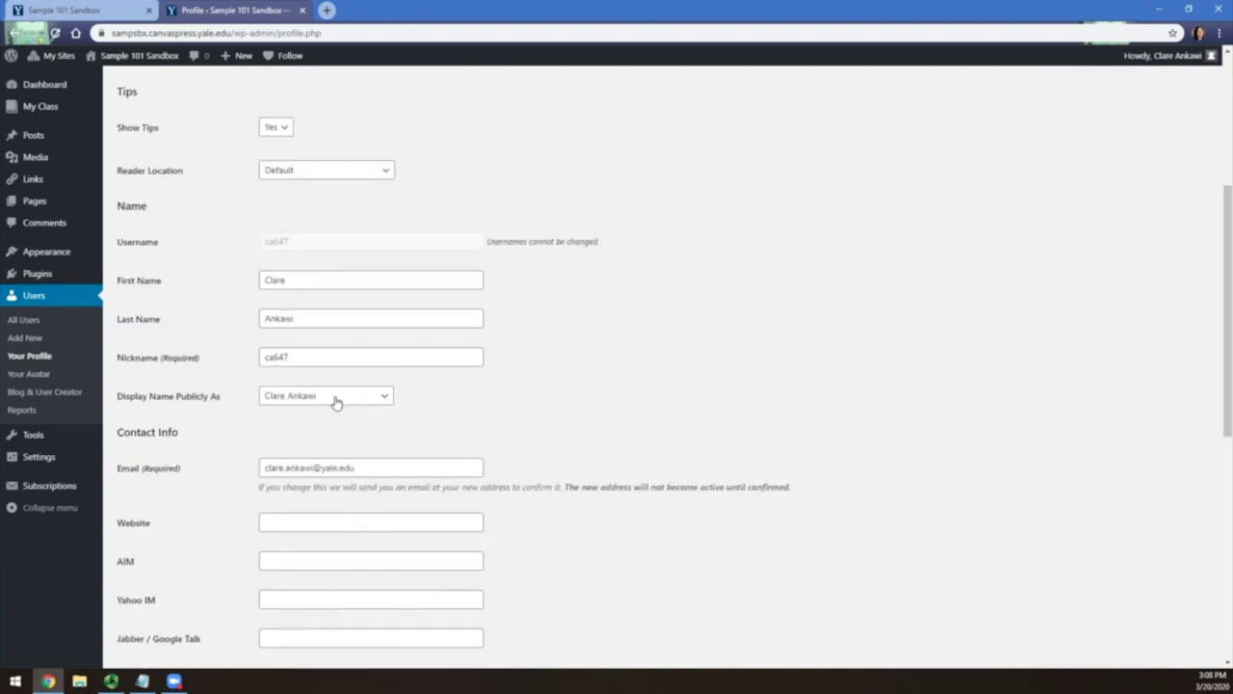
{"action": "left_click", "coordinate": [335, 400]}
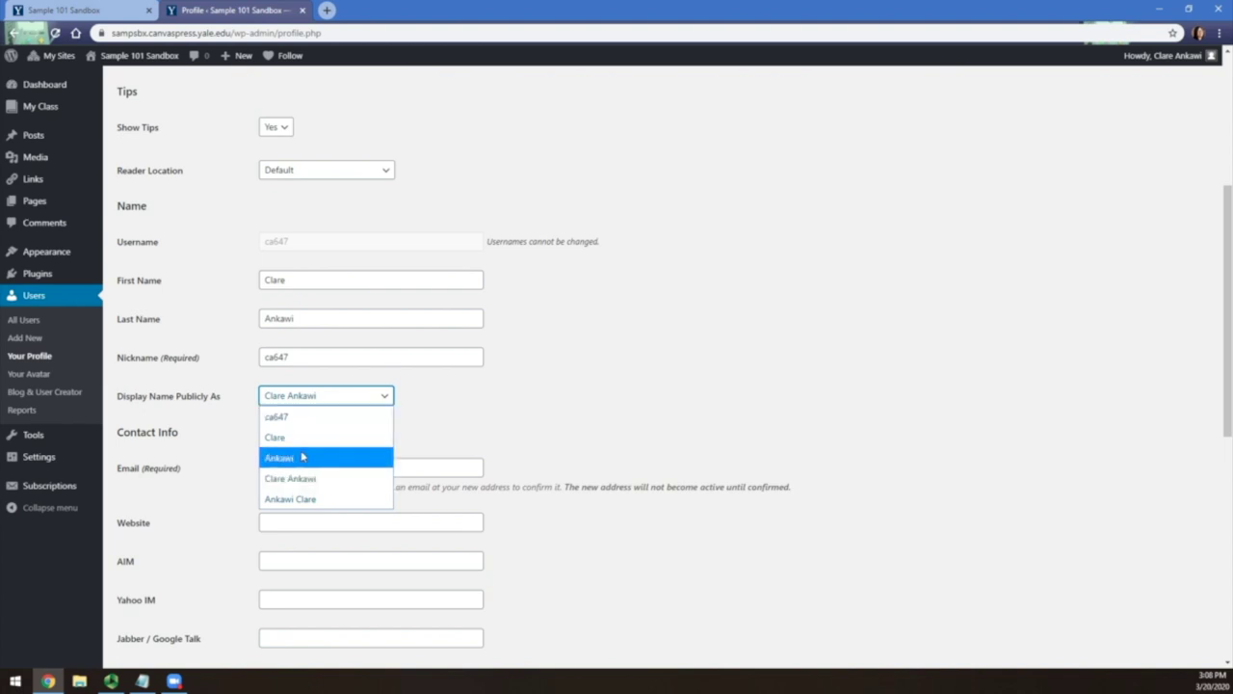
{"action": "left_click", "coordinate": [291, 478]}
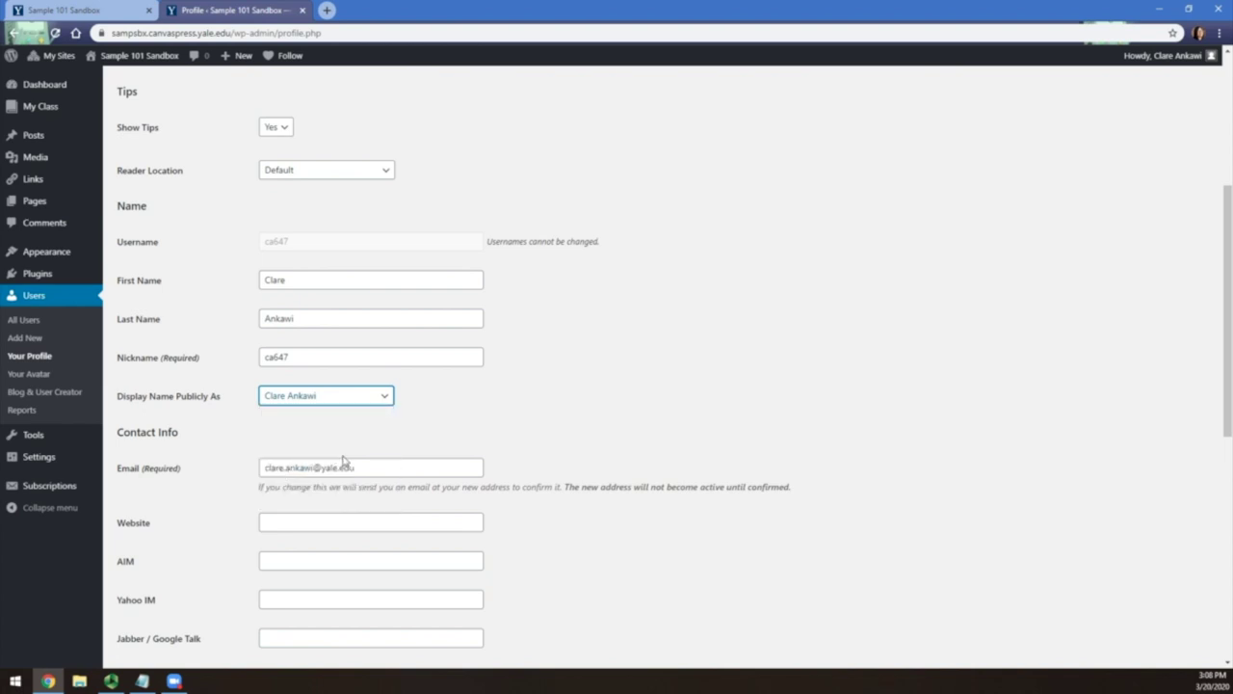
{"action": "scroll", "coordinate": [343, 461], "scroll_direction": "down", "scroll_amount": 5}
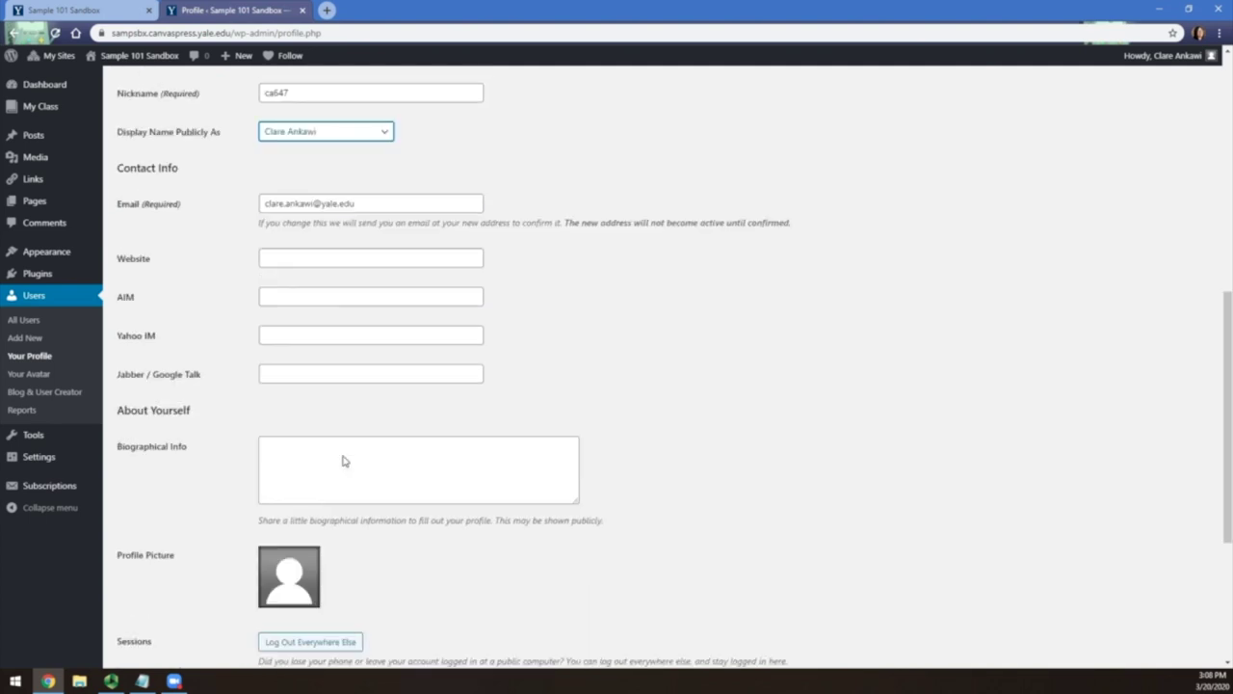
{"action": "scroll", "coordinate": [343, 460], "scroll_direction": "down", "scroll_amount": 2}
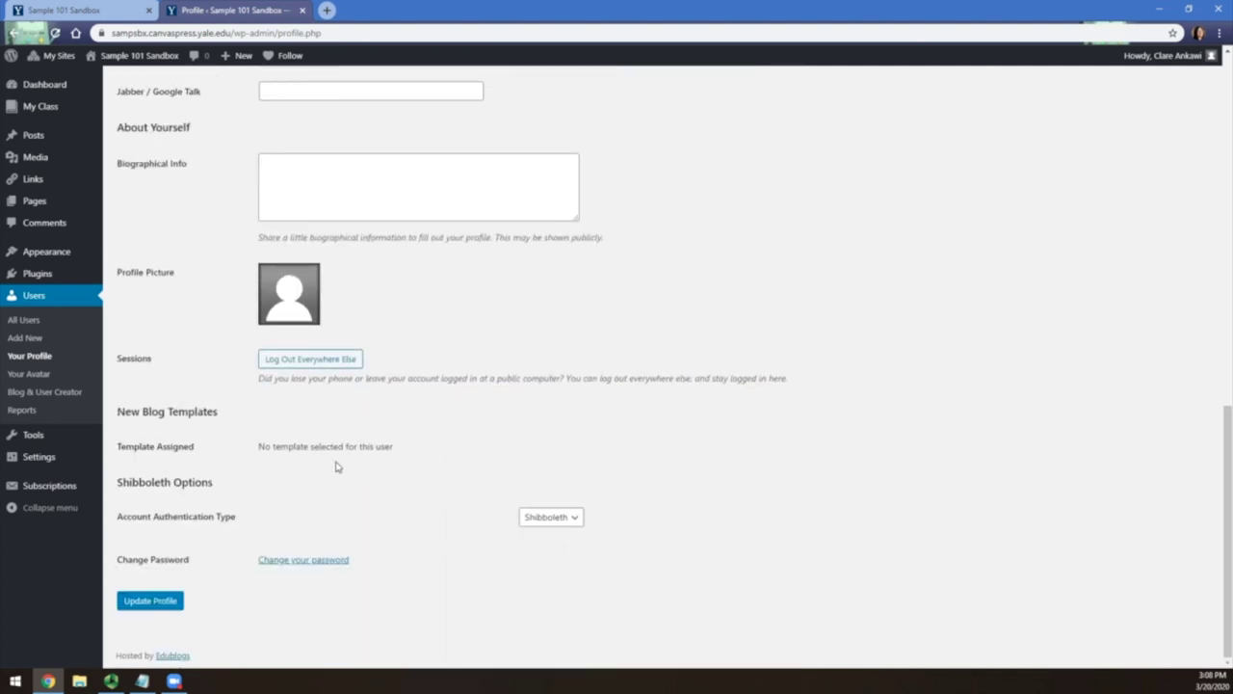
{"action": "left_click", "coordinate": [169, 601]}
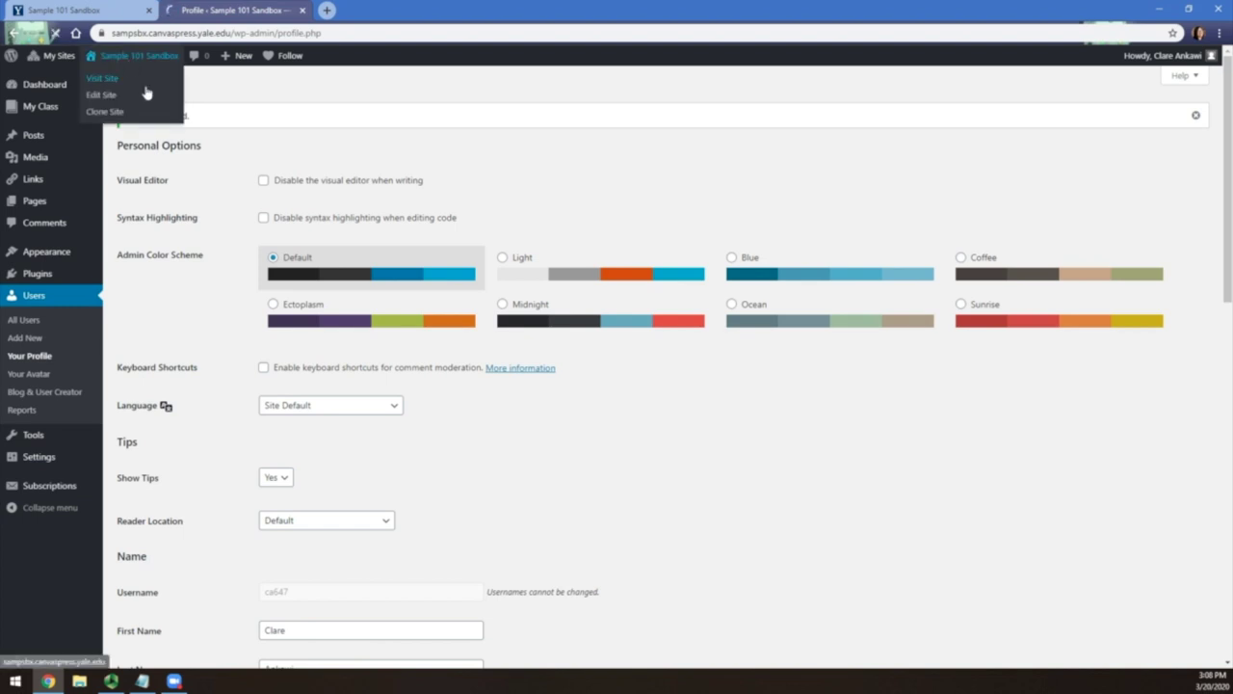
From the front page, start a new post titled with the author's first name plus 'First Post'
{"action": "left_click", "coordinate": [125, 74]}
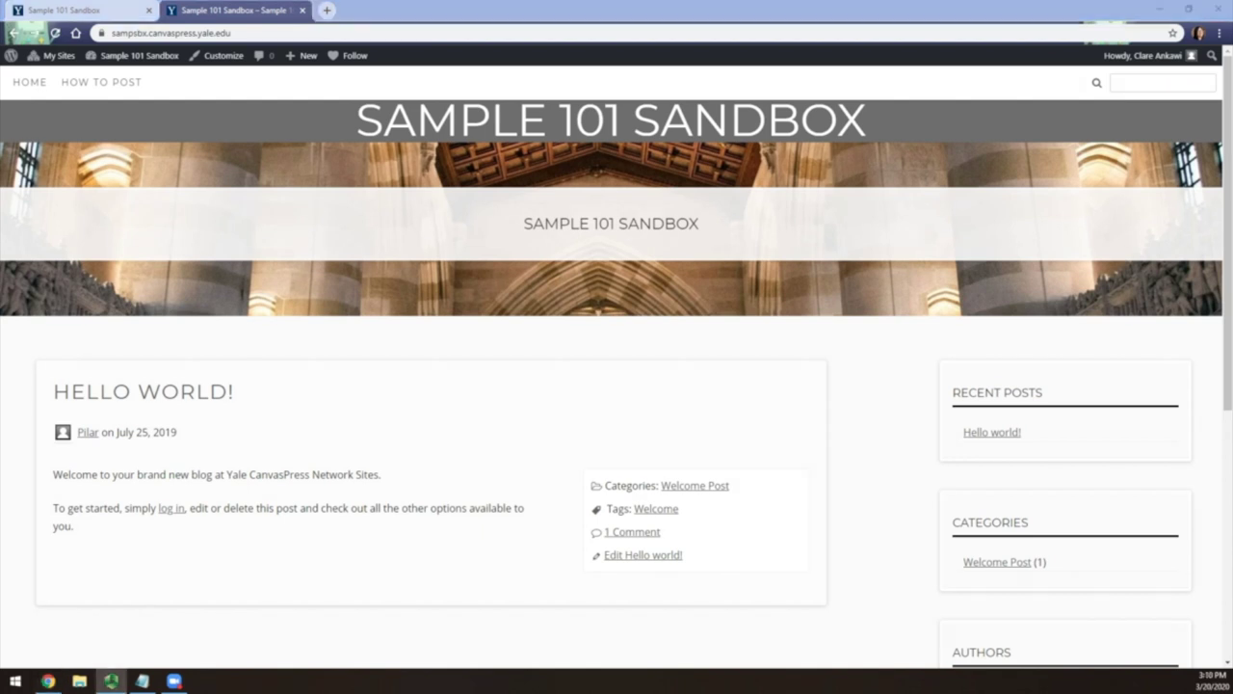
{"action": "left_click", "coordinate": [302, 55]}
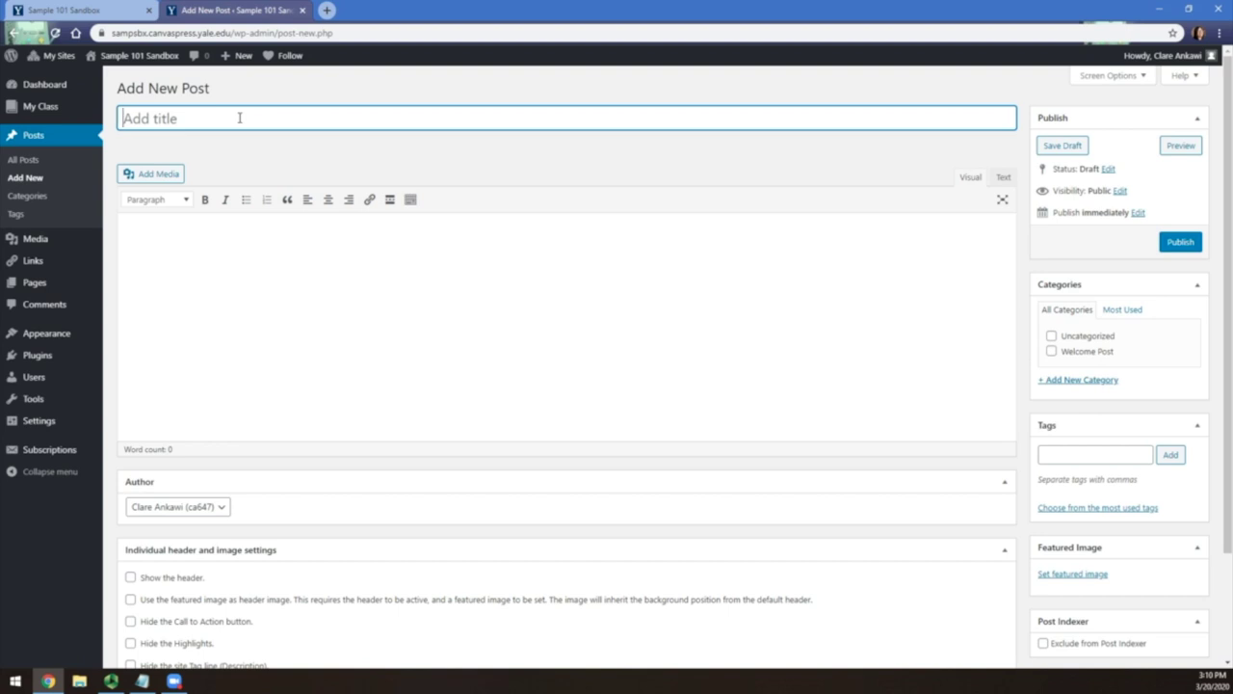
{"action": "type", "text": "Clare's First Post"}
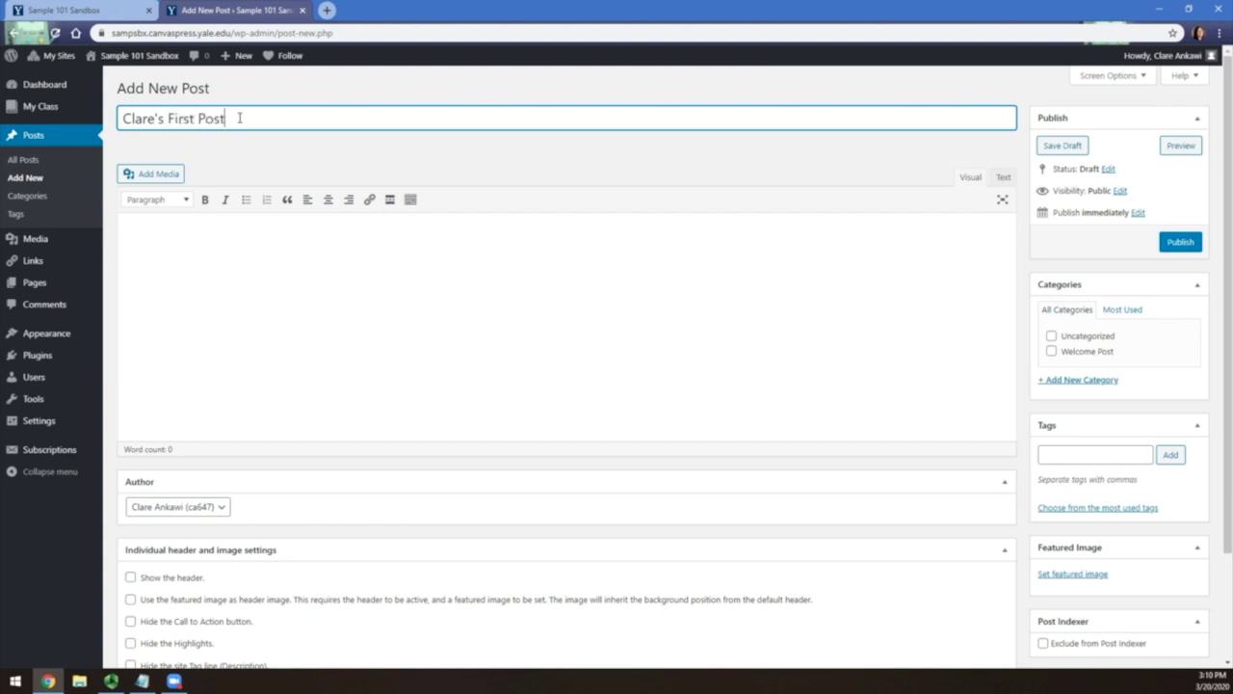
{"action": "left_click", "coordinate": [306, 317]}
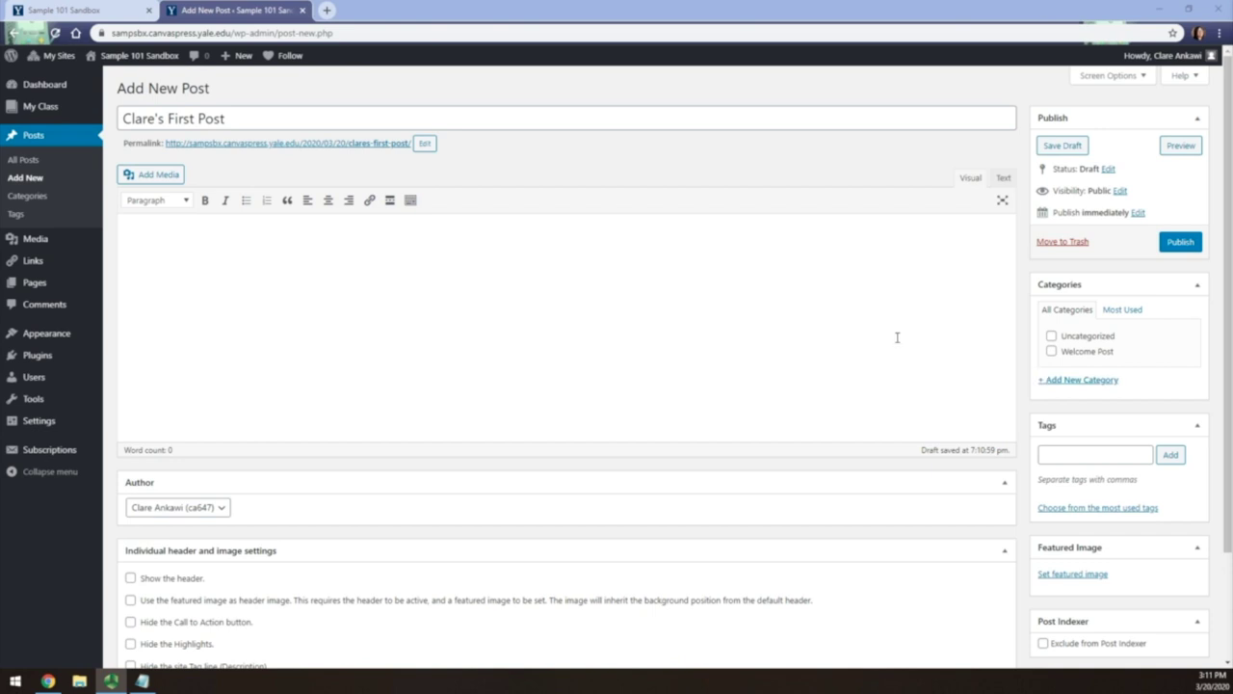
Upload the Yale SML.jpg image to the media library from the post's media inserter
{"action": "left_click", "coordinate": [145, 178]}
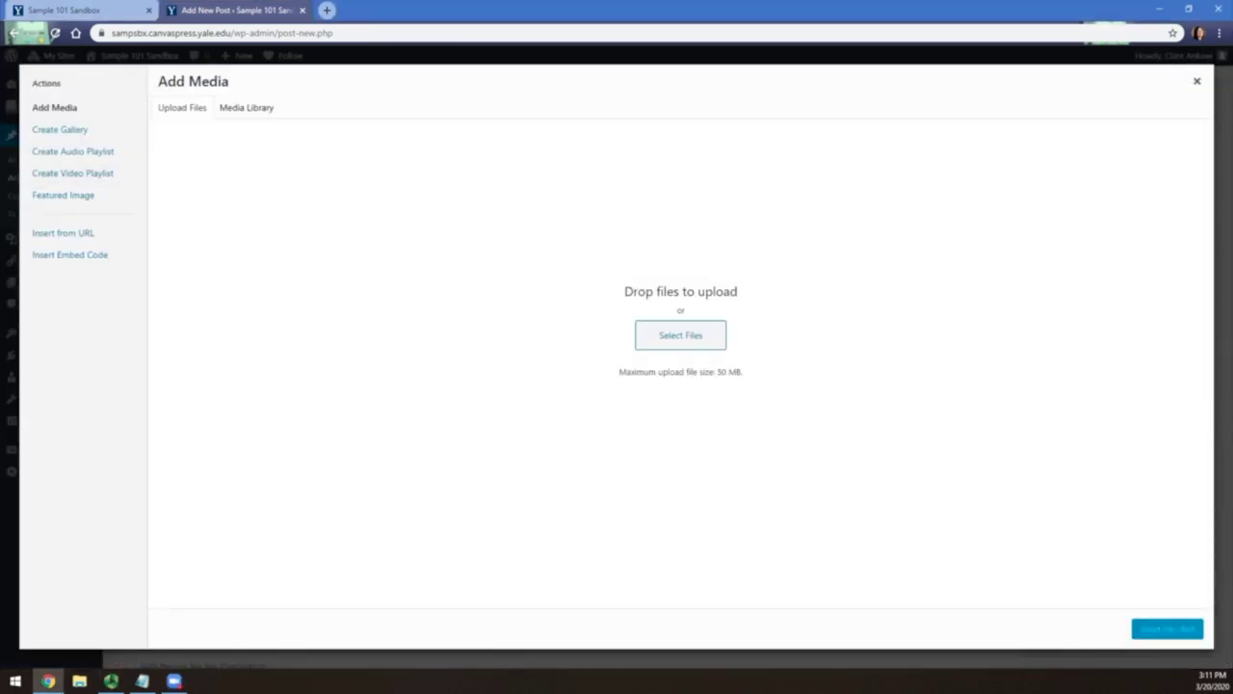
{"action": "key", "text": "F10"}
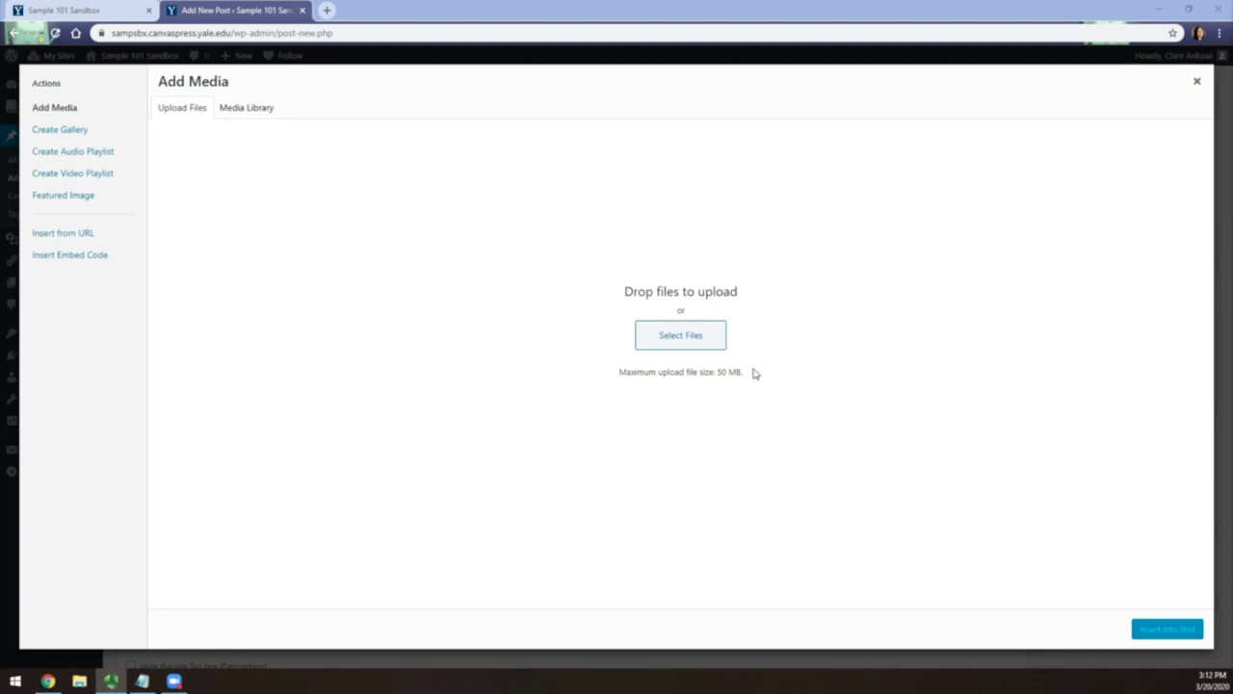
{"action": "left_click", "coordinate": [686, 337]}
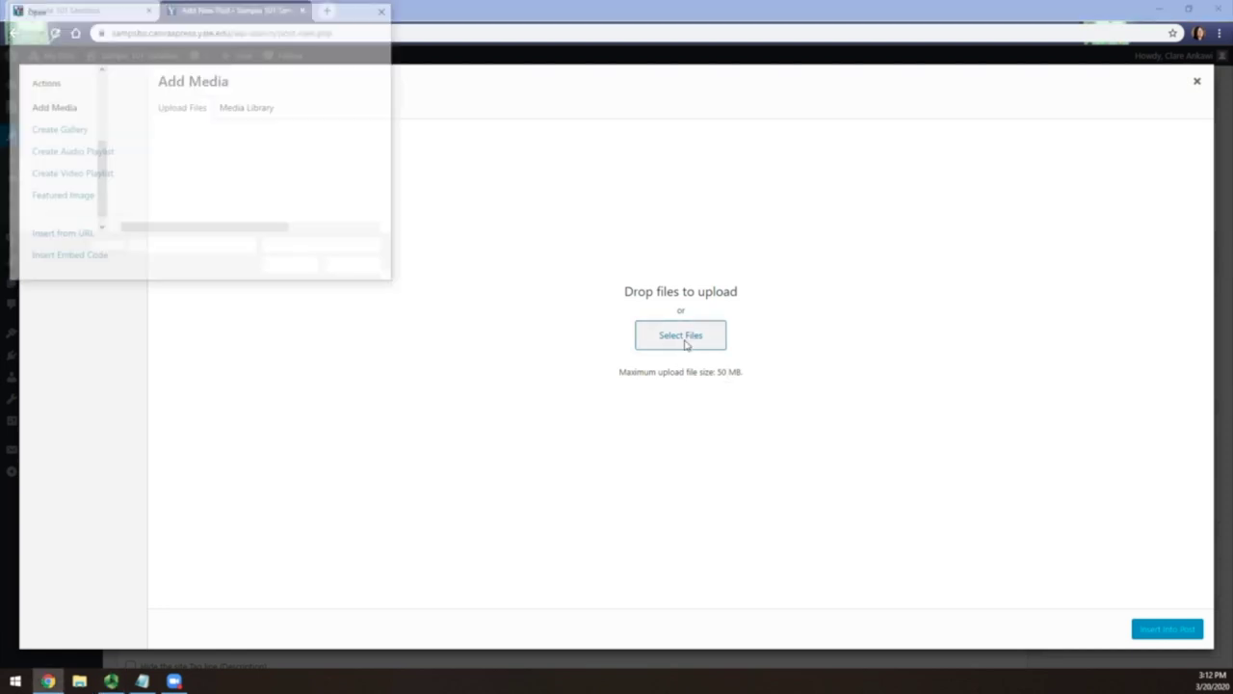
{"action": "double_click", "coordinate": [159, 129]}
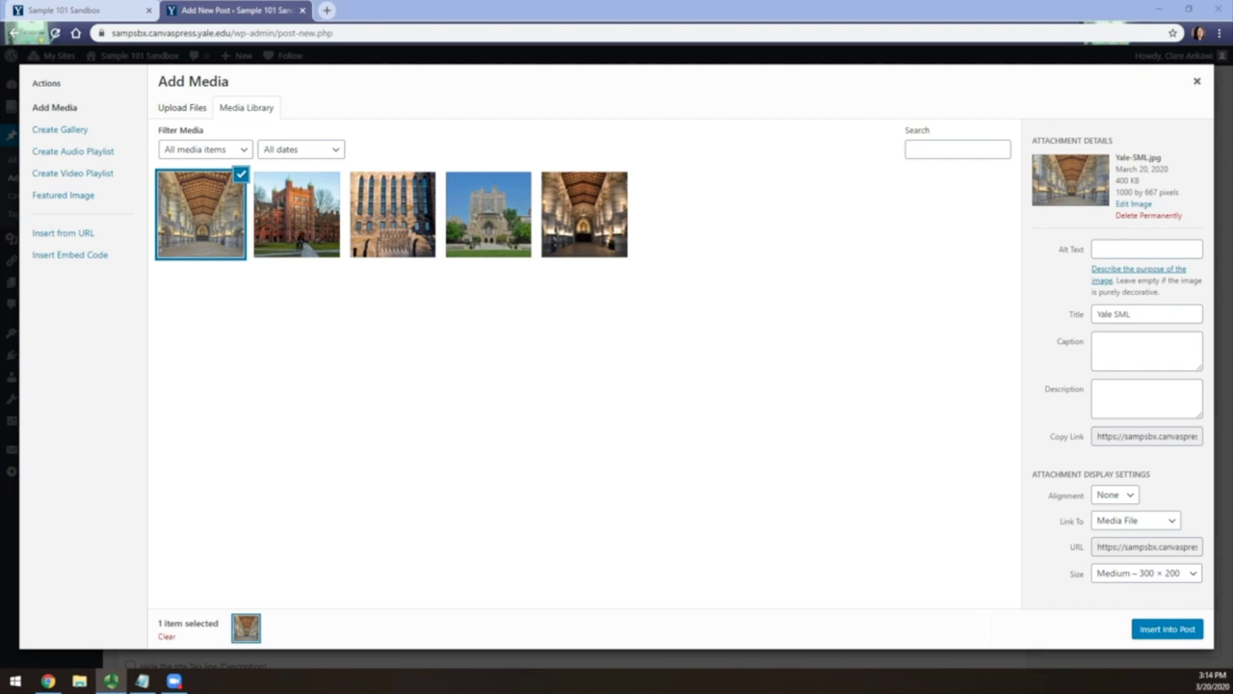
Embed the 'Teaching Online with Canvas & Zoom' YouTube video into the post via its URL
{"action": "left_click", "coordinate": [91, 233]}
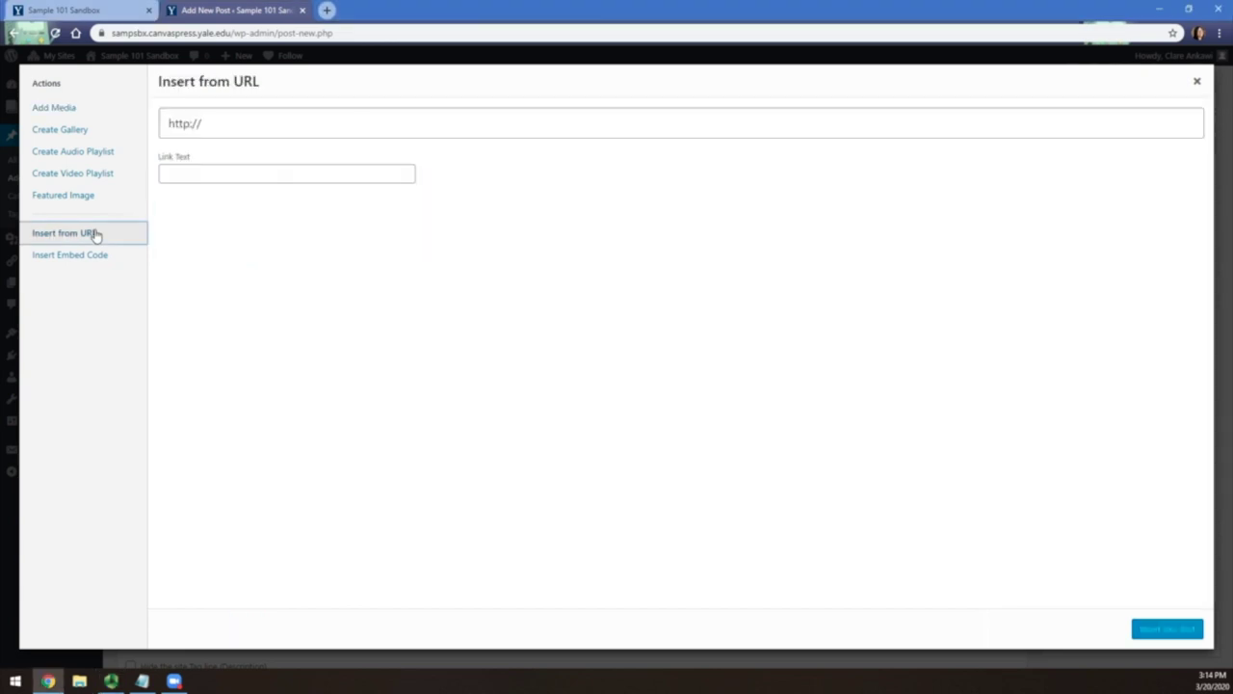
{"action": "left_click_drag", "start_coordinate": [343, 125], "coordinate": [159, 125]}
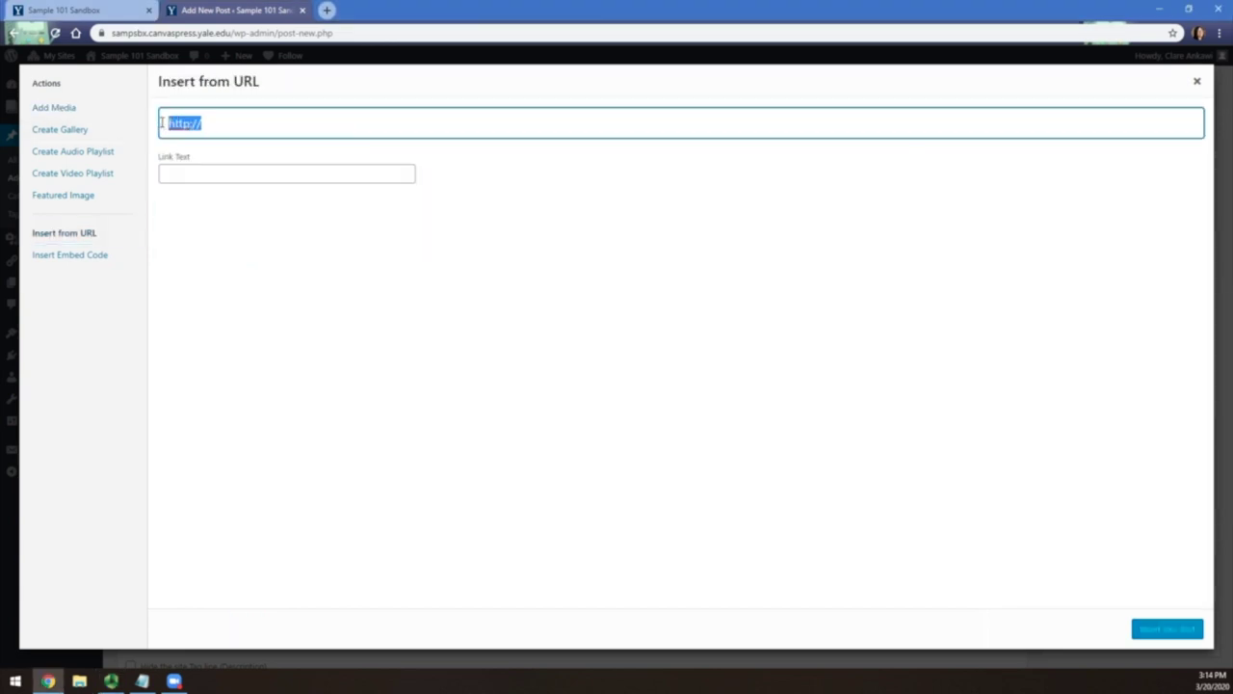
{"action": "type", "text": "https://www.youtube.com/watch?v=8KyqXGj_Ho0"}
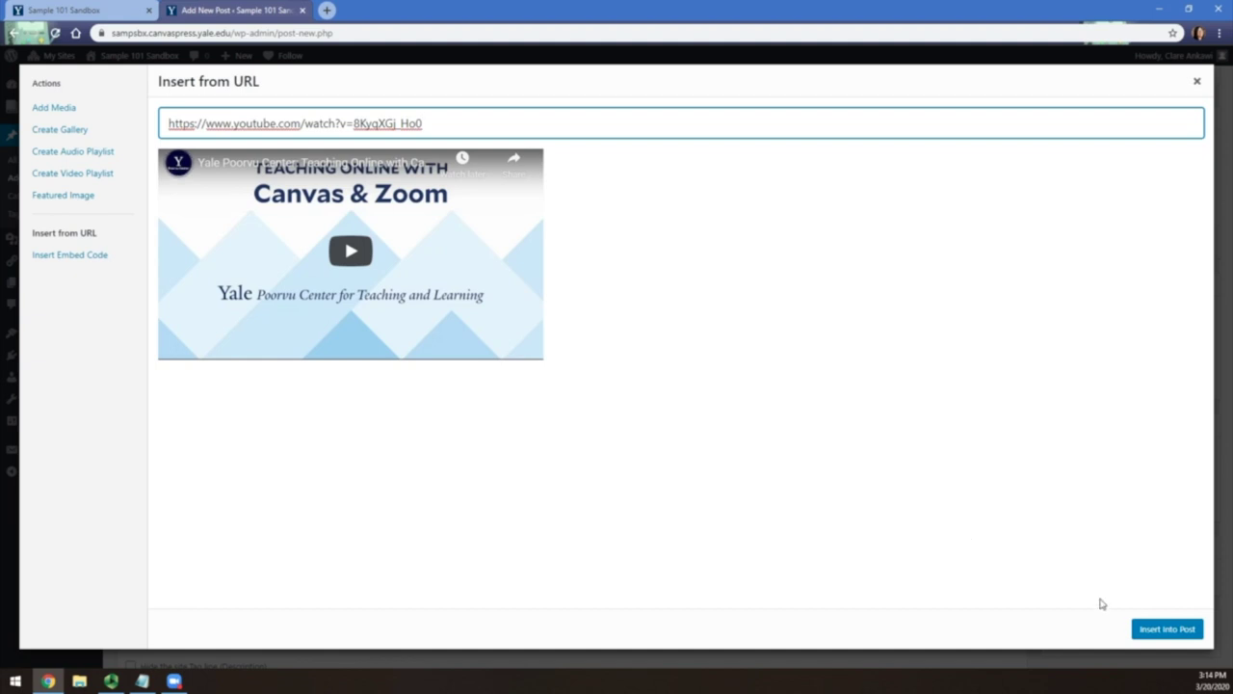
{"action": "left_click", "coordinate": [1145, 630]}
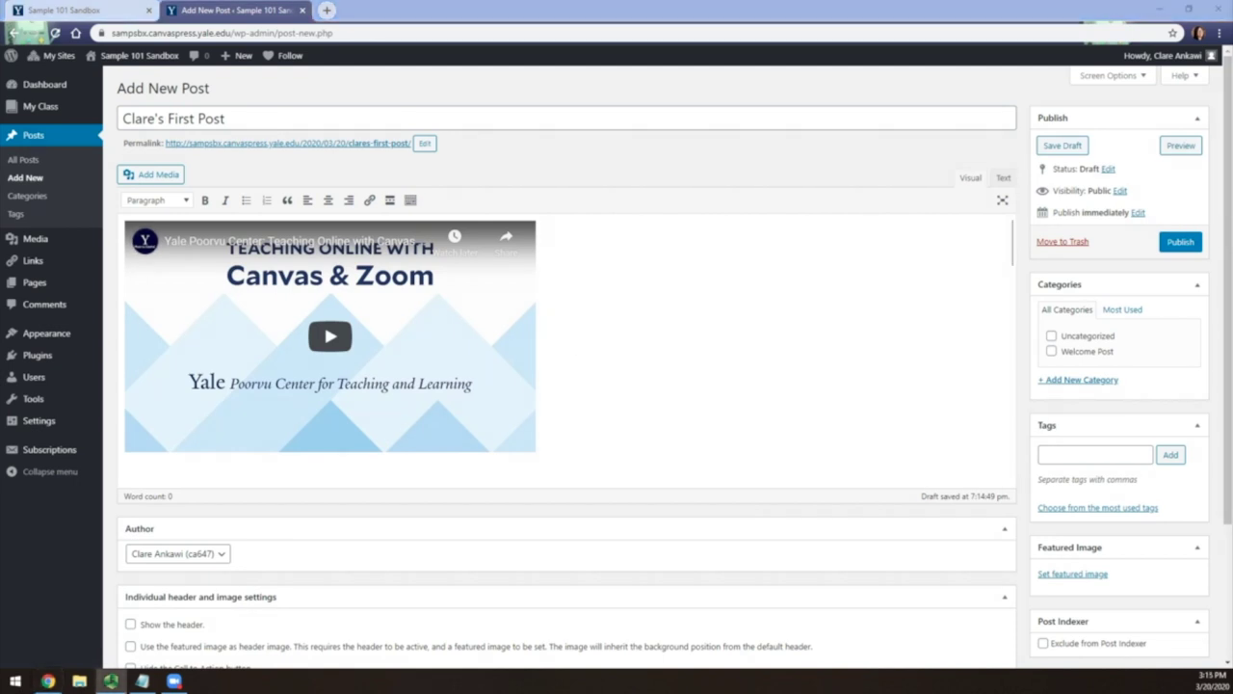
File the post under Welcome Post, publish it, and open it on the live blog
{"action": "left_click", "coordinate": [1052, 351]}
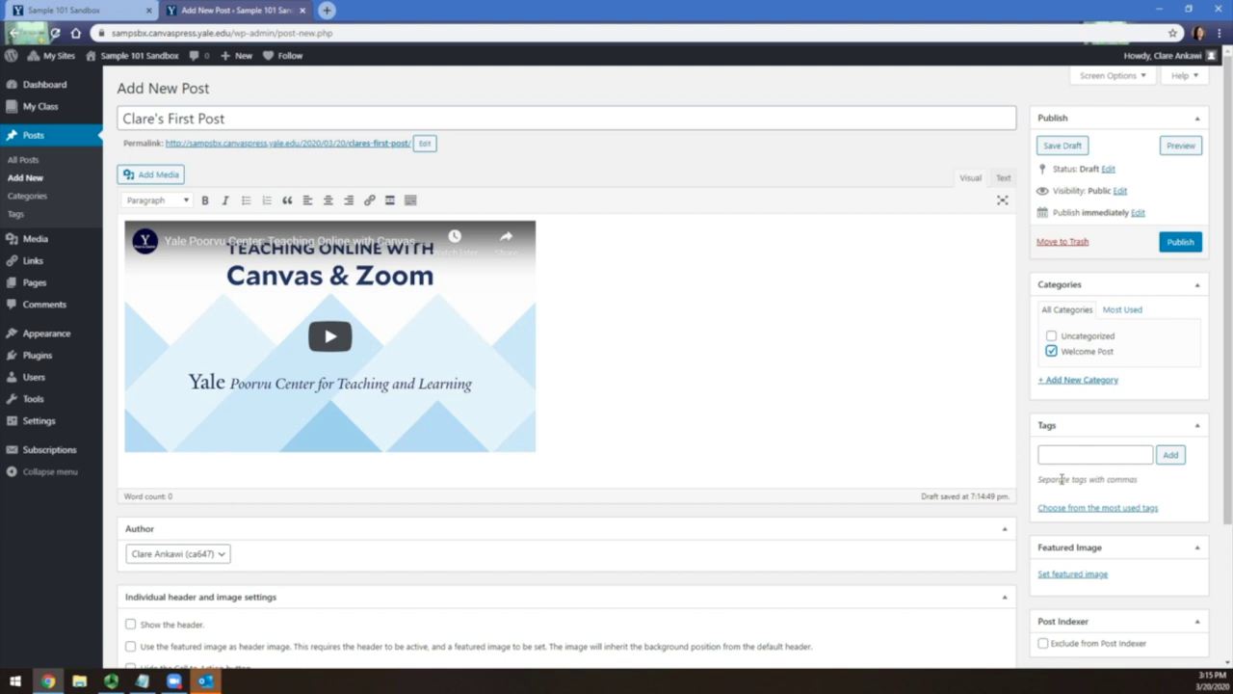
{"action": "left_click", "coordinate": [1178, 247]}
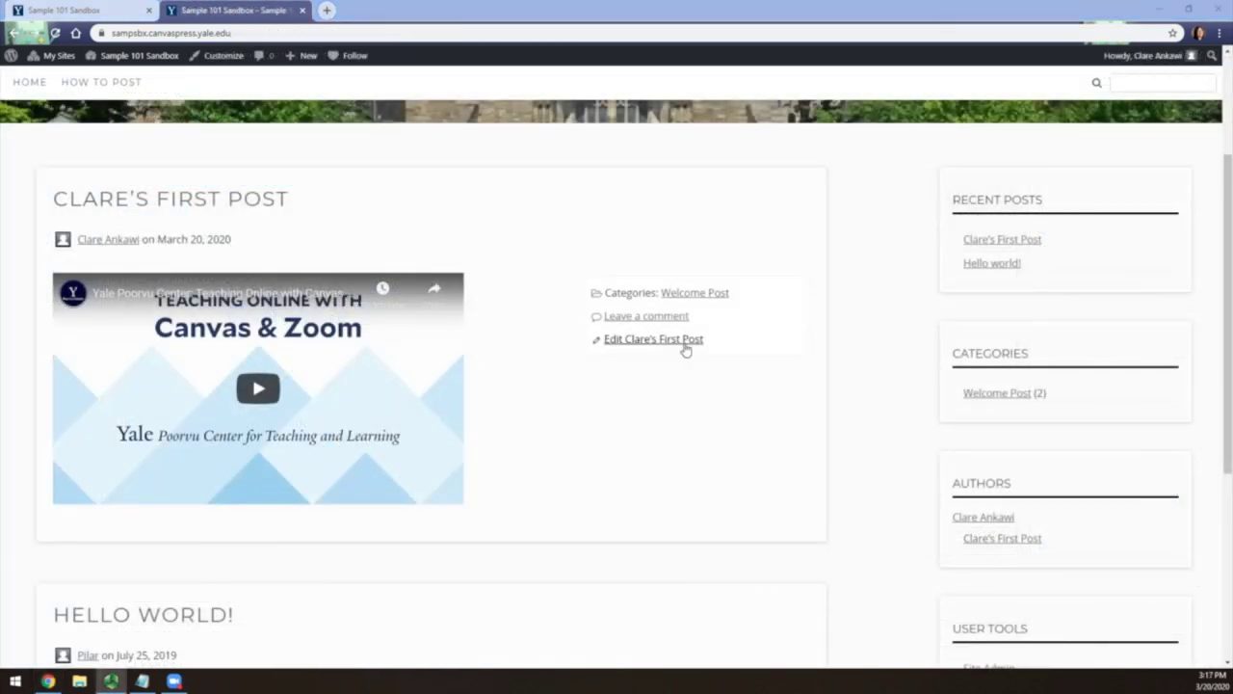
{"action": "left_click", "coordinate": [227, 200]}
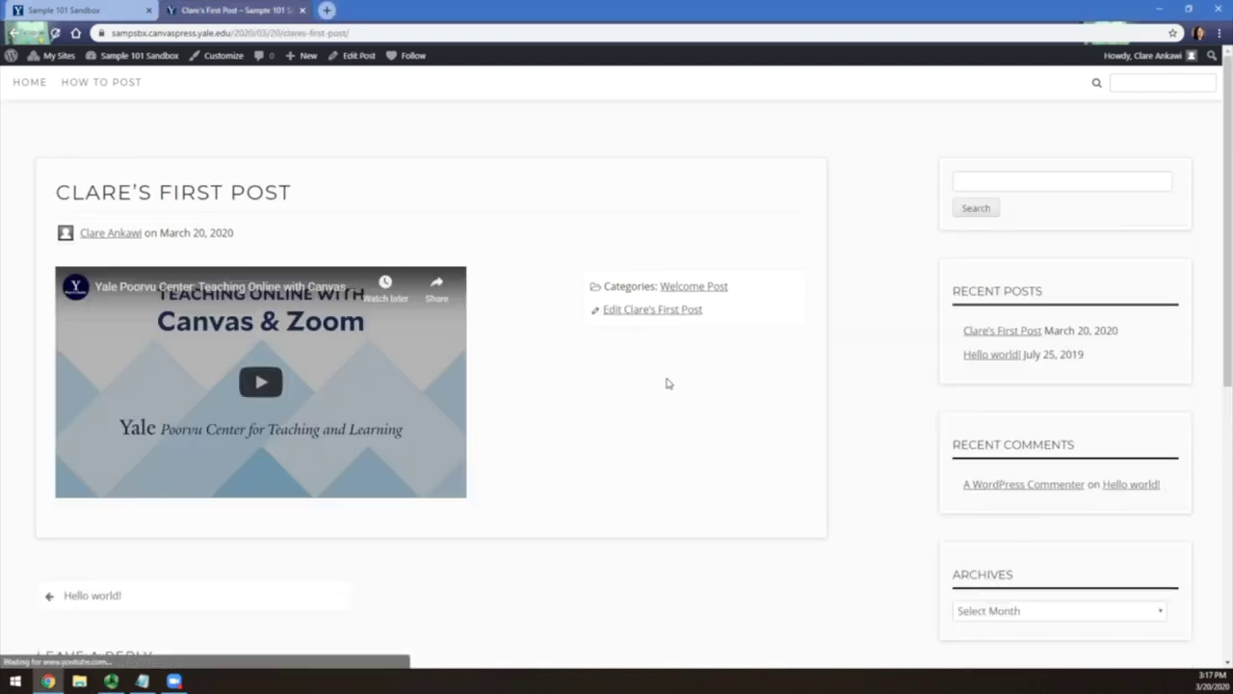
{"action": "left_click", "coordinate": [679, 310]}
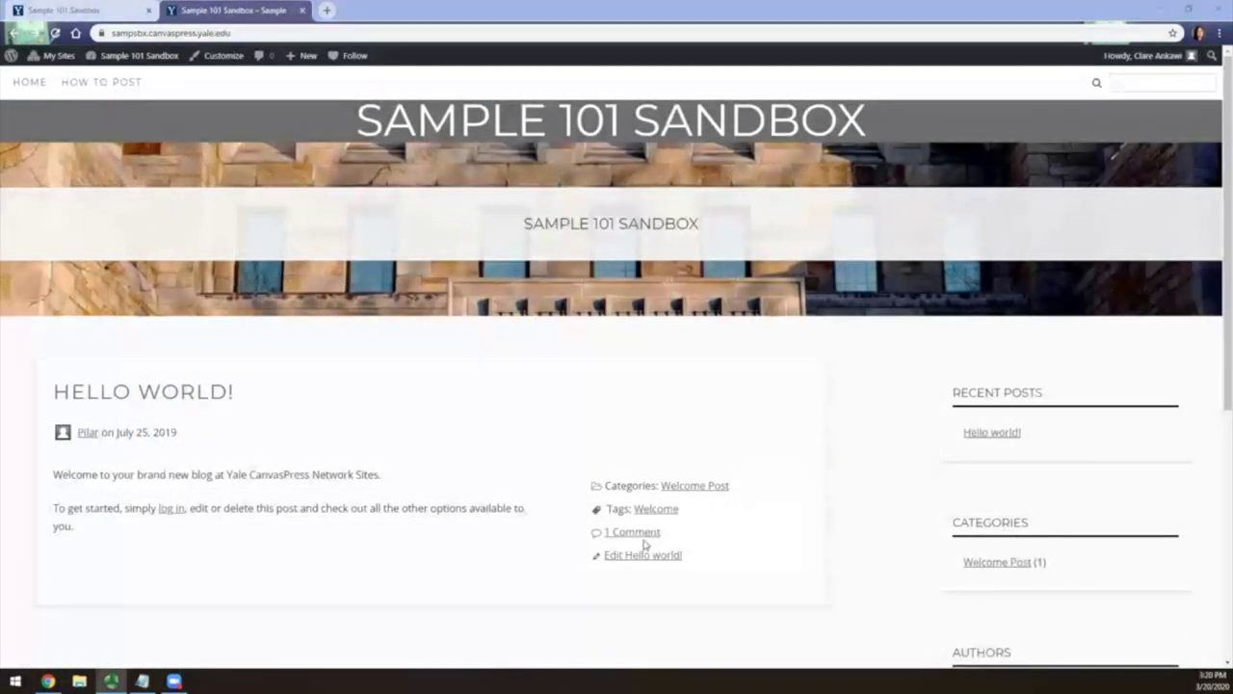
Post the comment 'Great Job!' in the Leave a Reply box of Hello World!
{"action": "left_click", "coordinate": [149, 398]}
{"action": "scroll", "coordinate": [274, 398], "scroll_direction": "down", "scroll_amount": 3}
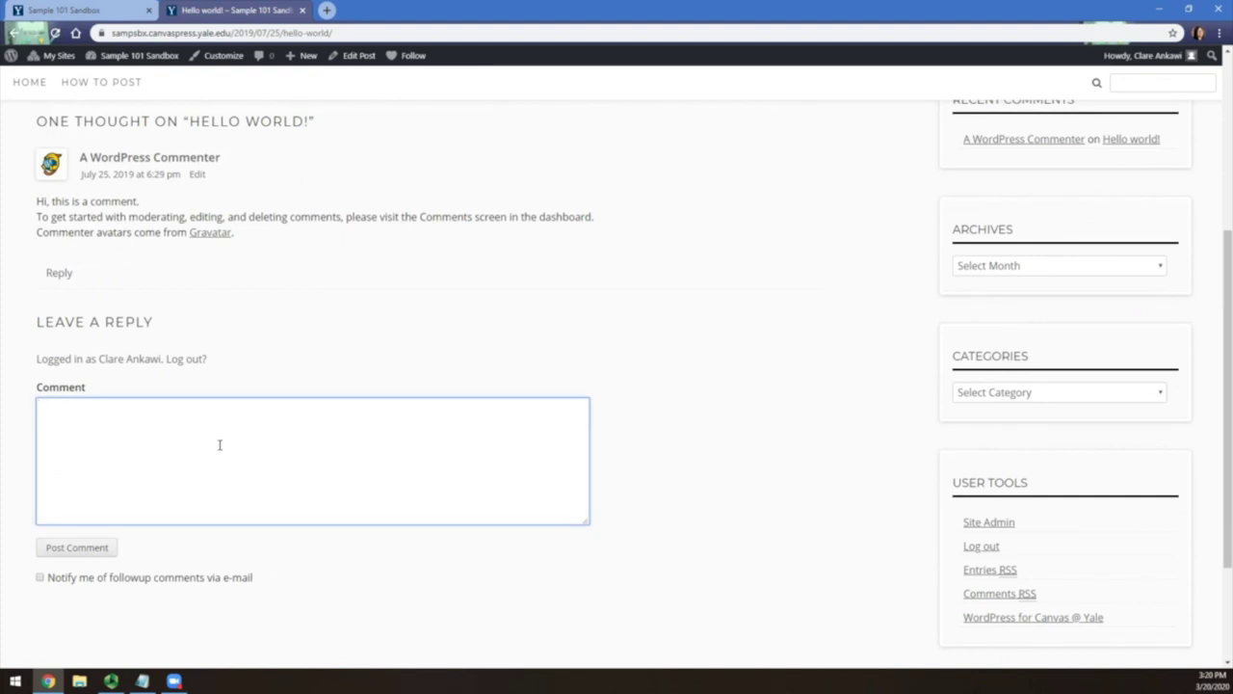
{"action": "type", "text": "Great Job!"}
{"action": "left_click", "coordinate": [46, 553]}
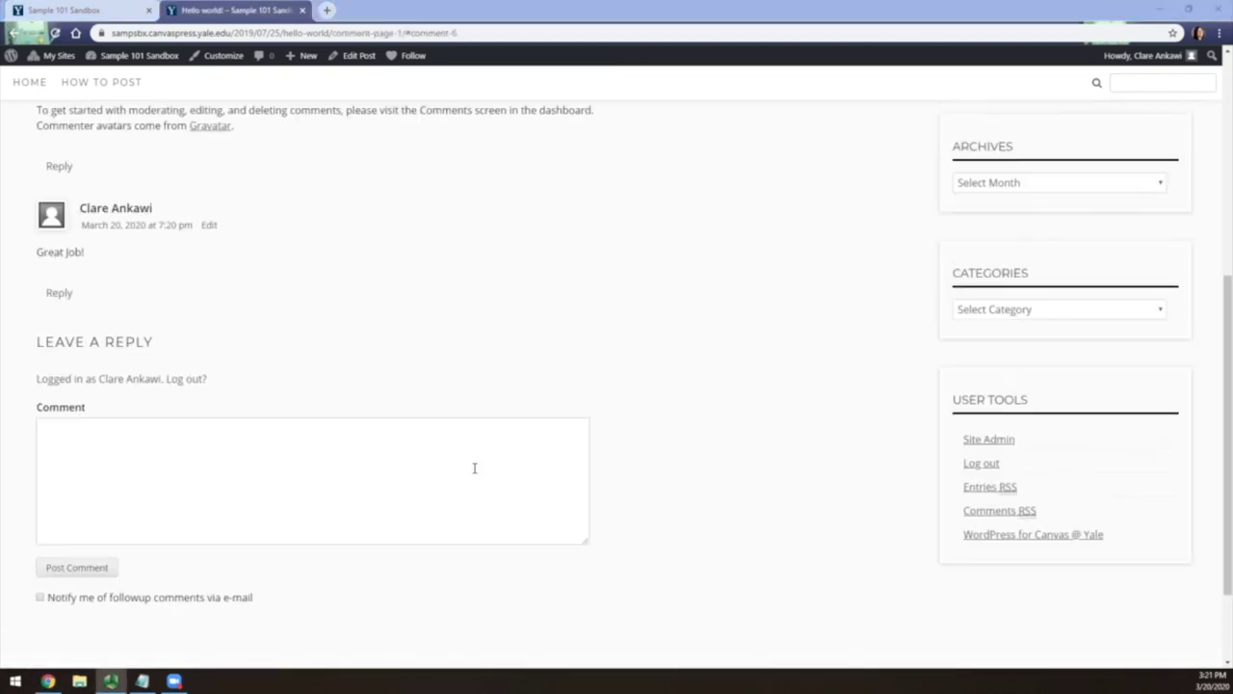
{"action": "scroll", "coordinate": [474, 469], "scroll_direction": "up", "scroll_amount": 3}
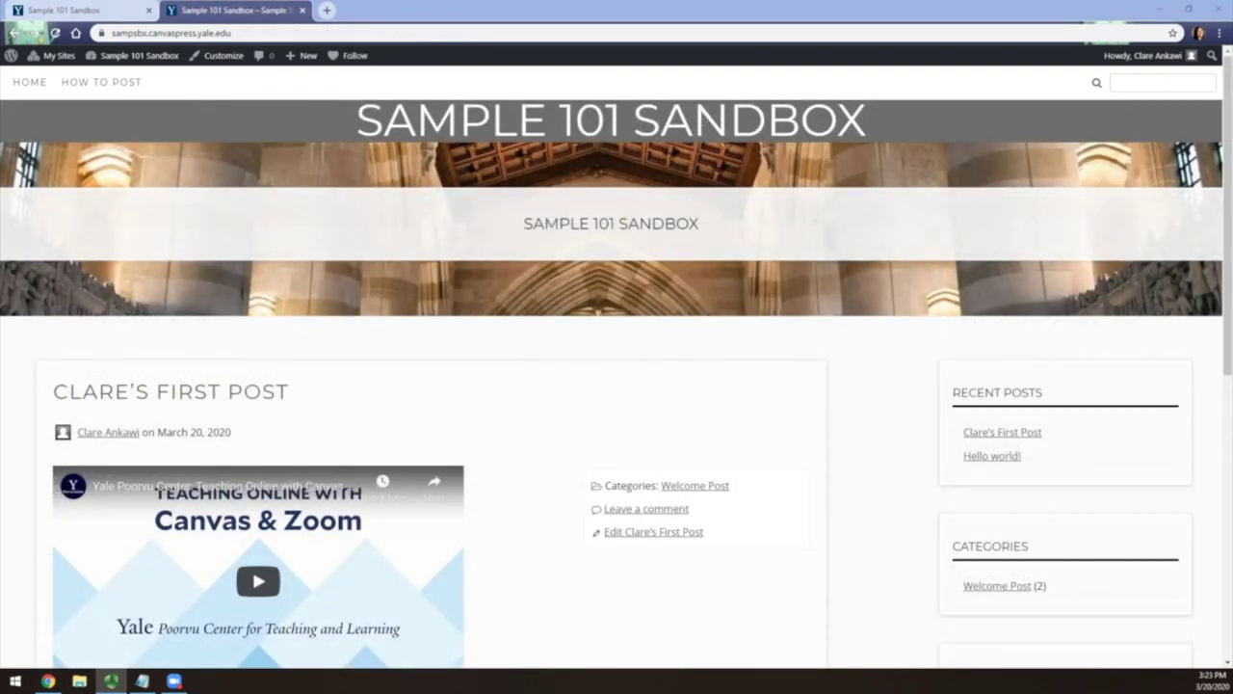
Browse the author's posts via the sidebar Authors list, then return home and open How To Post
{"action": "scroll", "coordinate": [958, 489], "scroll_direction": "down", "scroll_amount": 3}
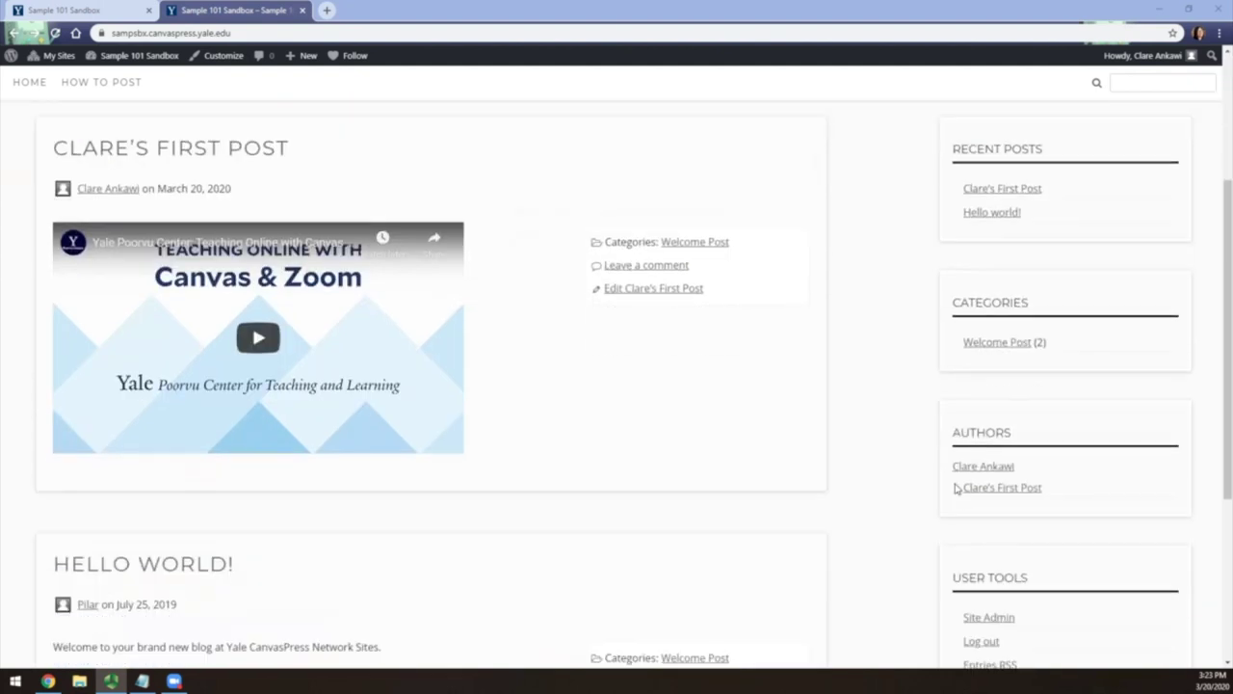
{"action": "left_click", "coordinate": [971, 453]}
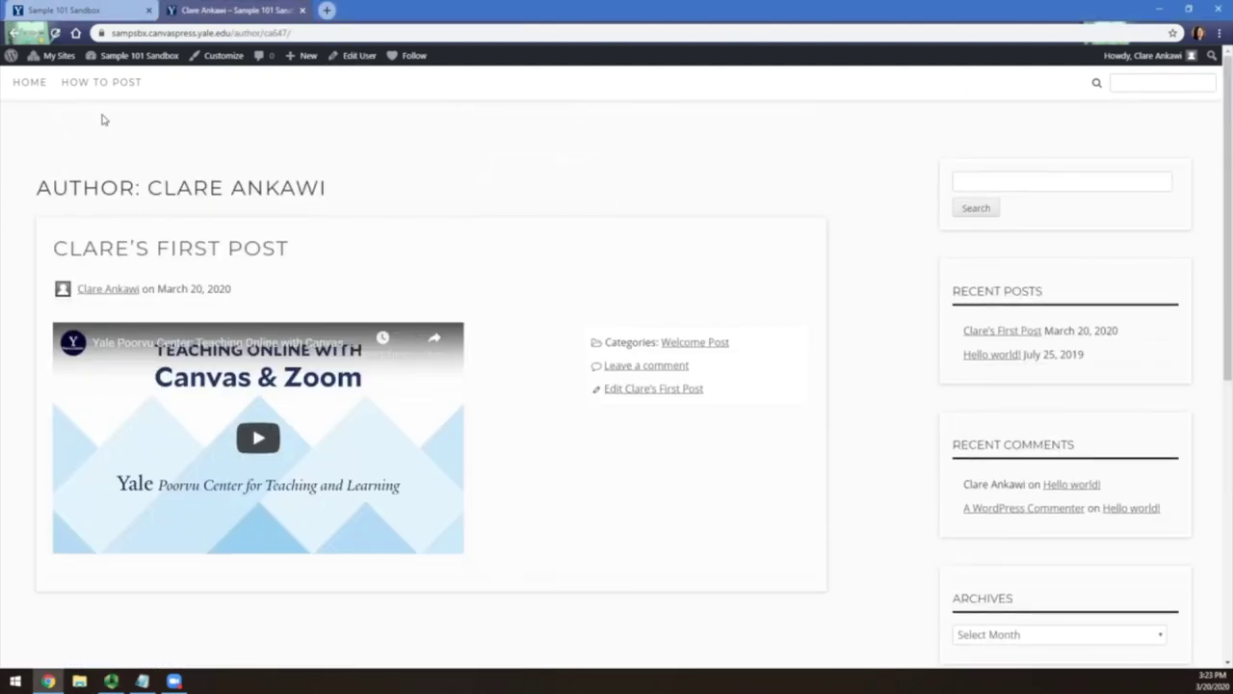
{"action": "key", "text": "alt+Left"}
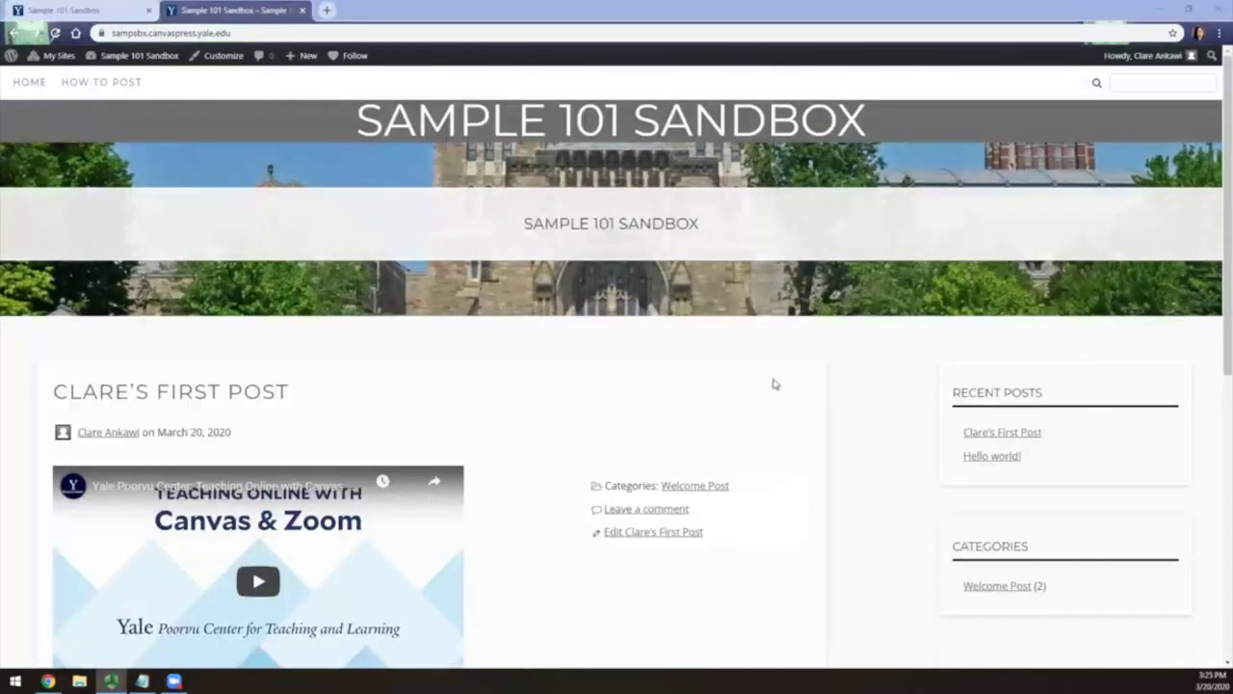
{"action": "left_click", "coordinate": [103, 86]}
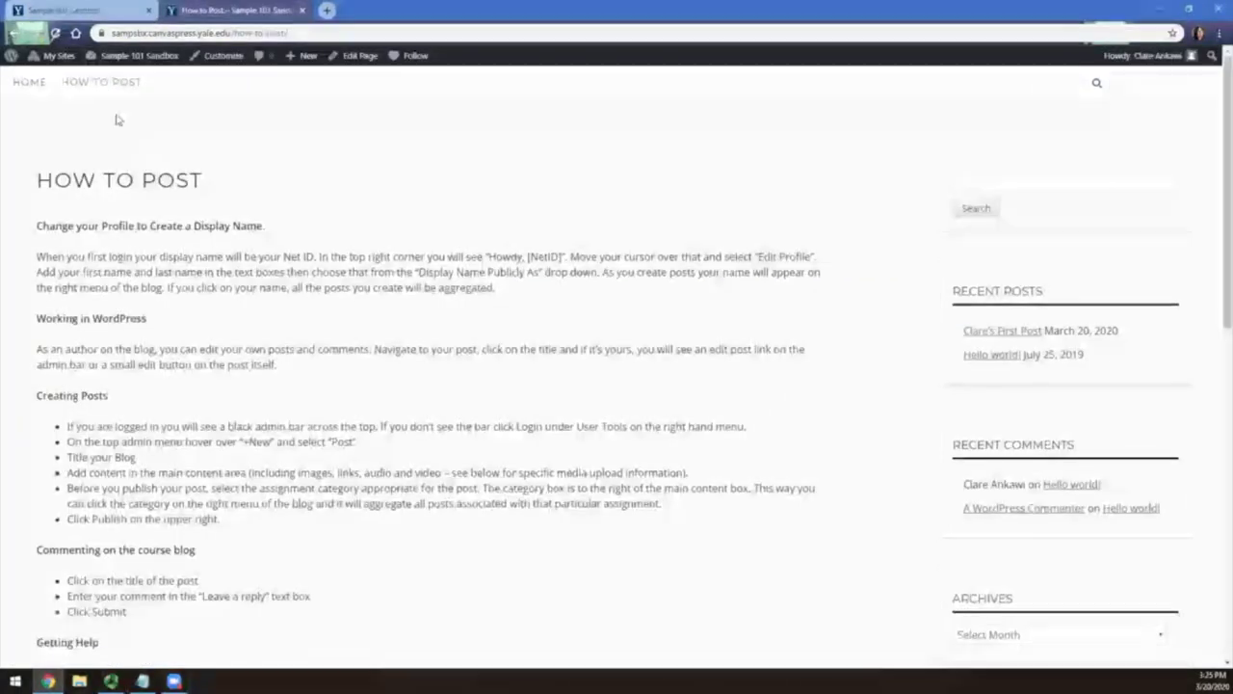